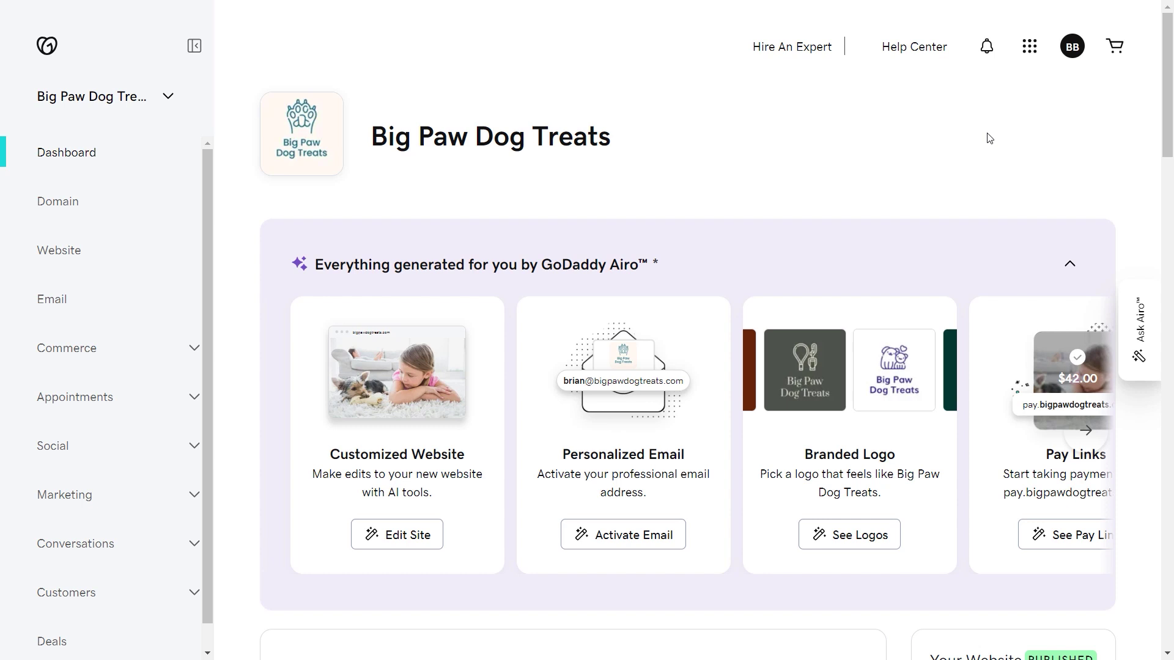
Step: Scroll the dashboard cards and open Review Posts to reach the April 2024 Social Posts calendar
left_click(1086, 429)
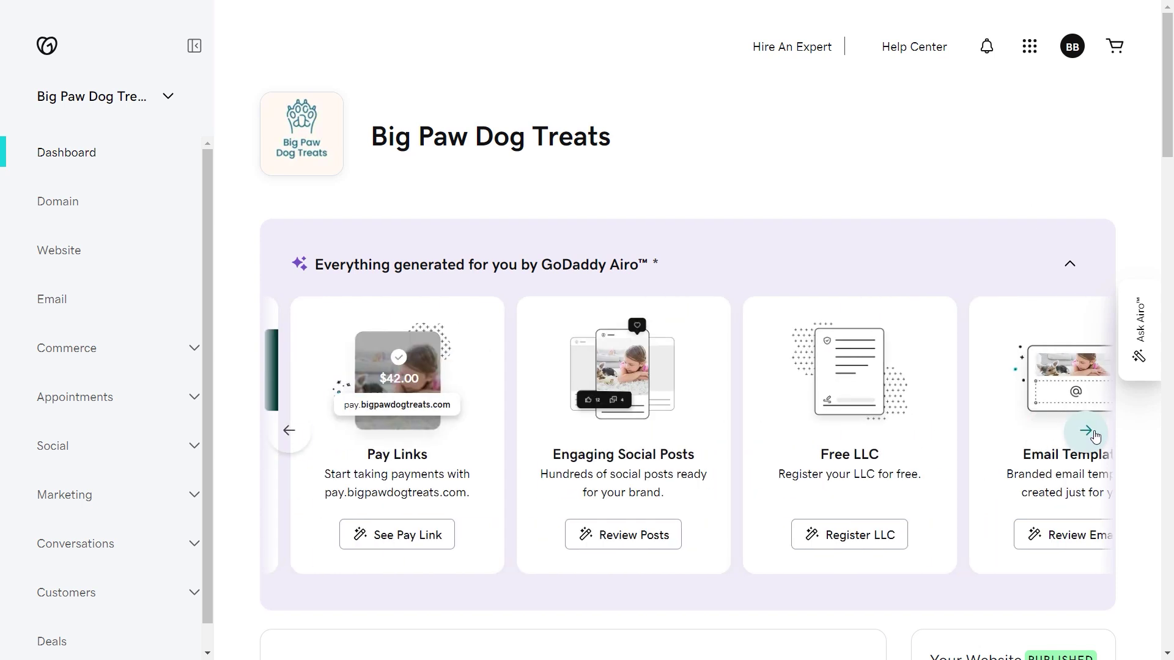
key("Tab")
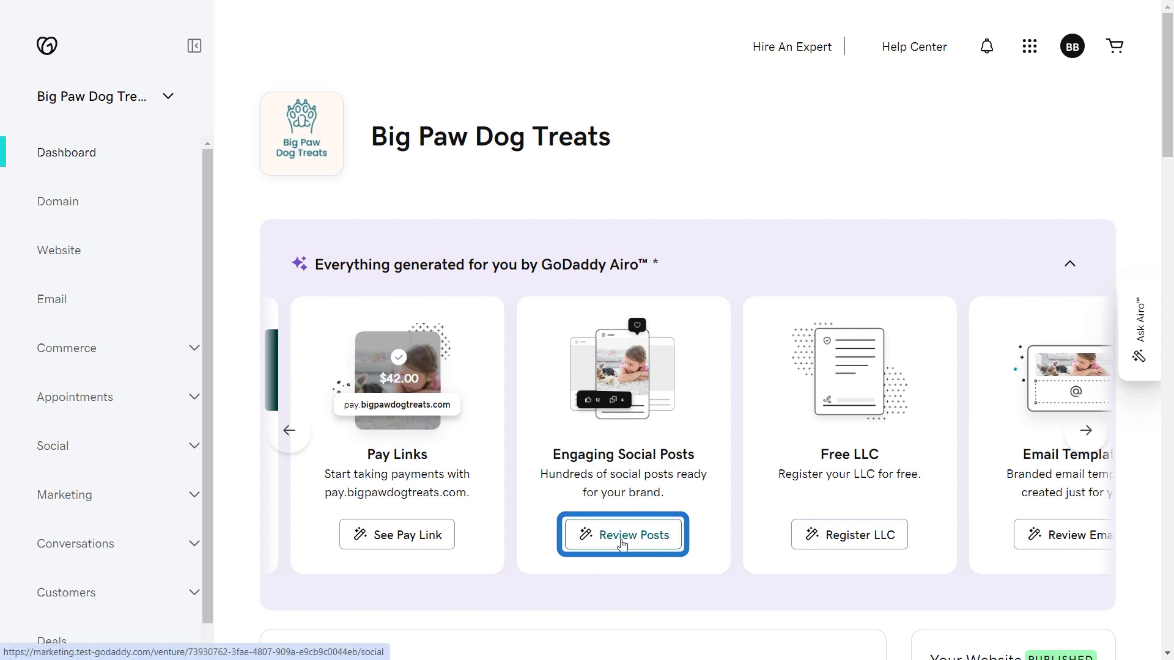
left_click(623, 535)
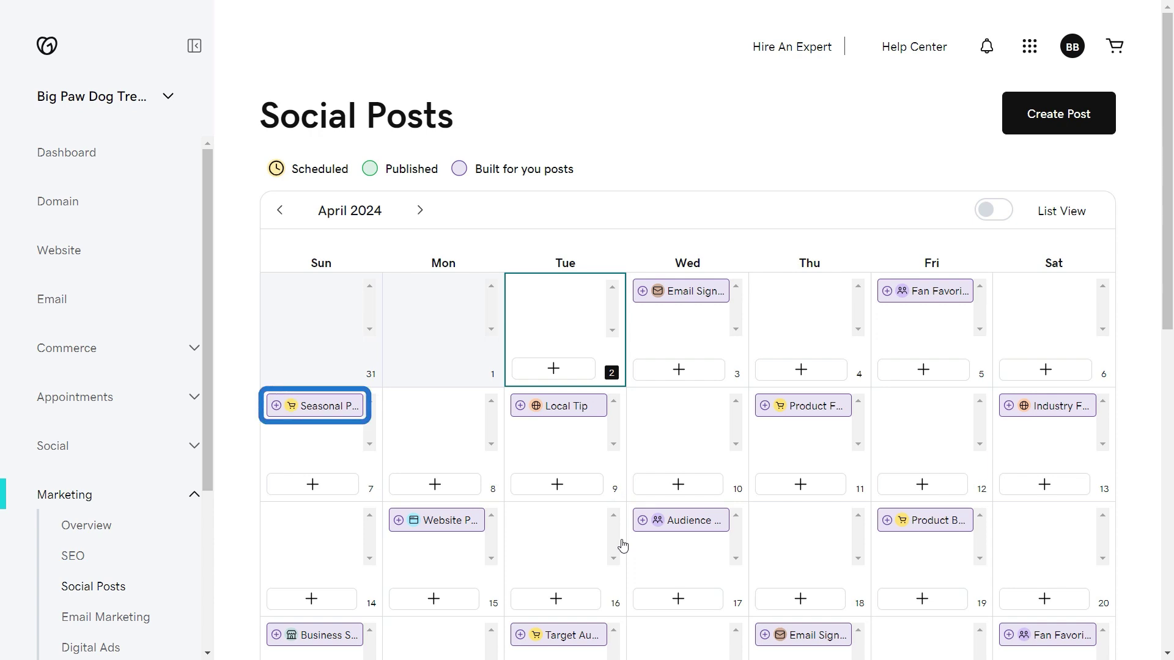
left_click(323, 407)
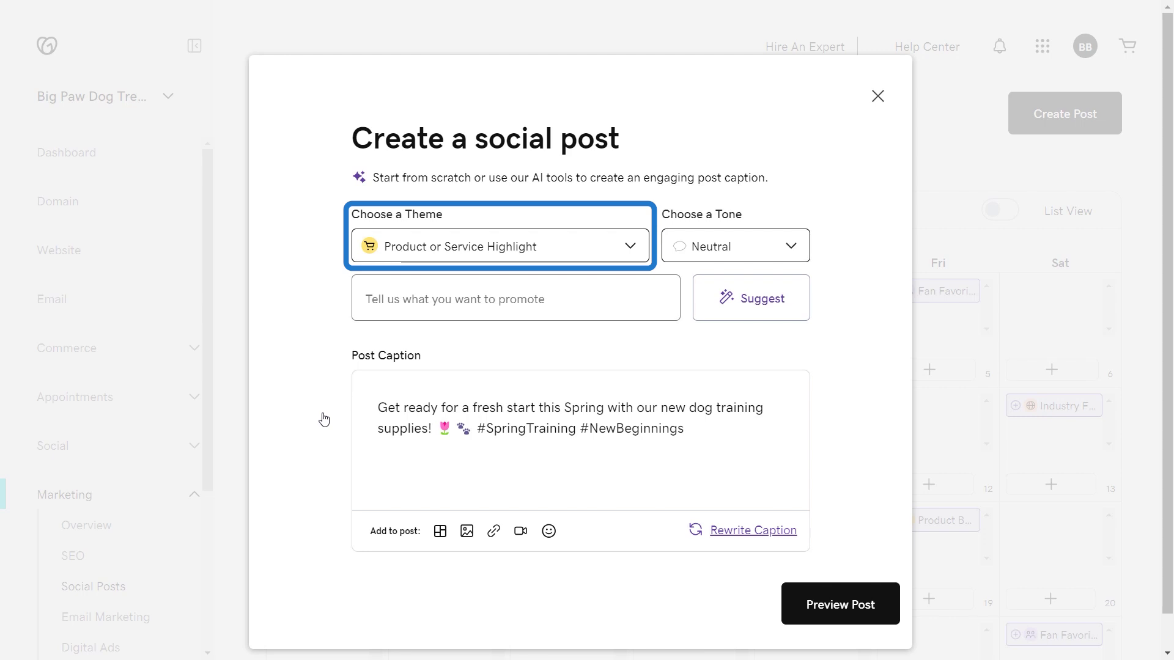
Step: Keep the Product or Service Highlight theme and set the caption tone to Playful
left_click(635, 249)
left_click(545, 287)
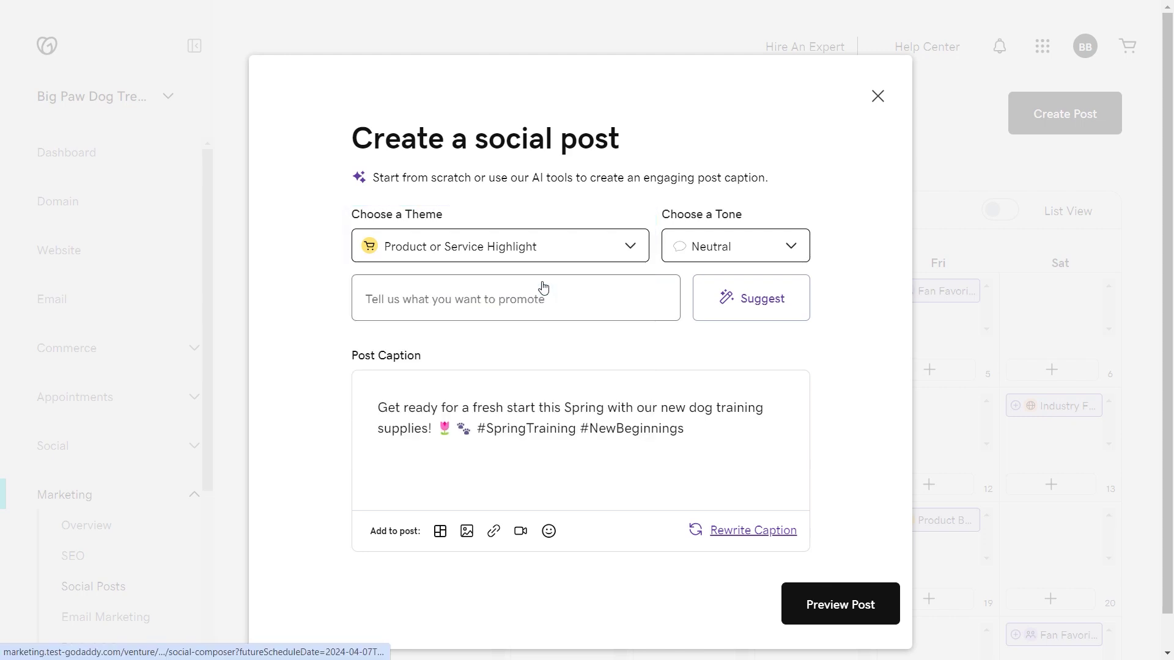
left_click(705, 250)
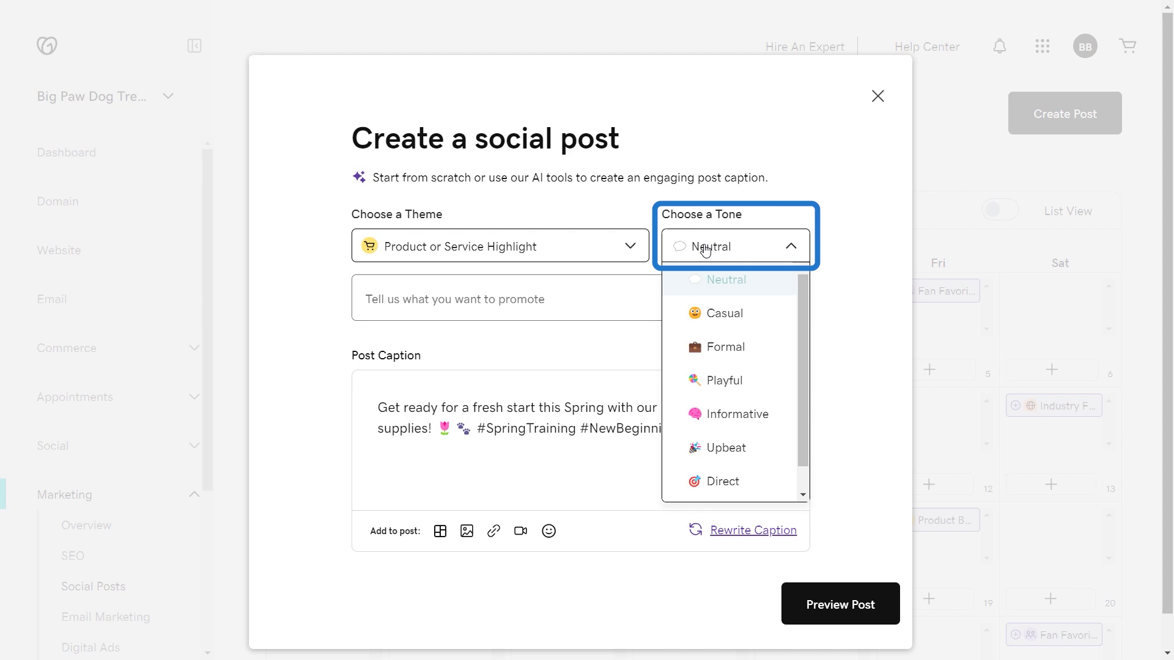
left_click(725, 380)
Step: Enter the 20% off Dog Treats promotion, get an AI-suggested caption and generate another version
left_click(514, 299)
type("Get 20% off")
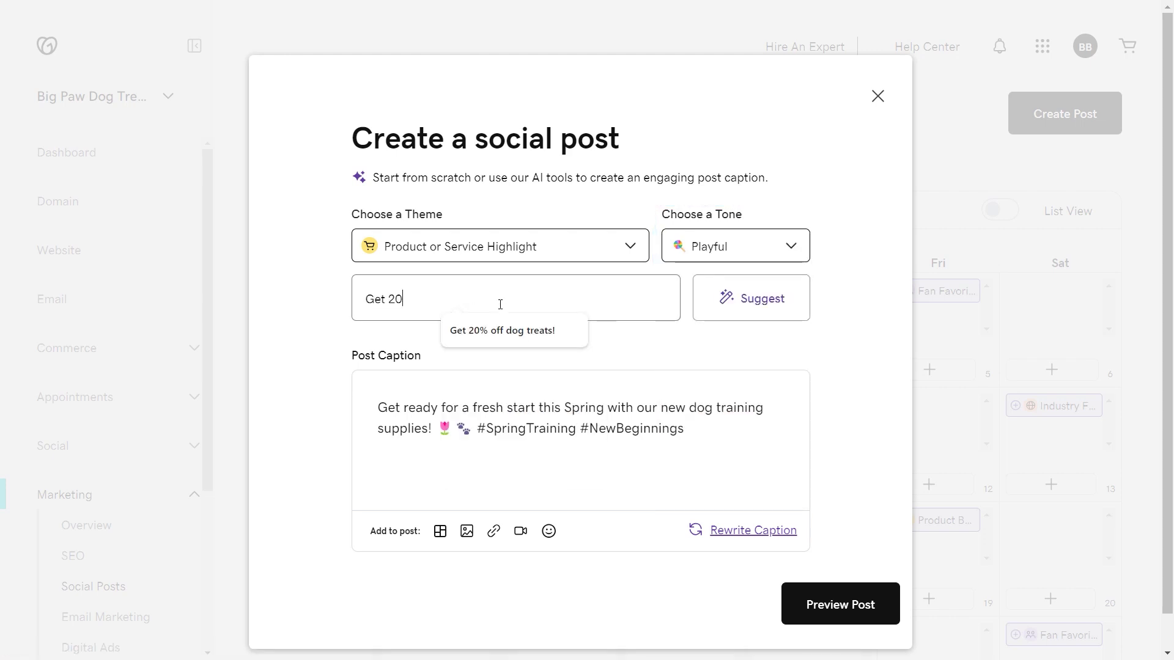
type(" Dog Treats!")
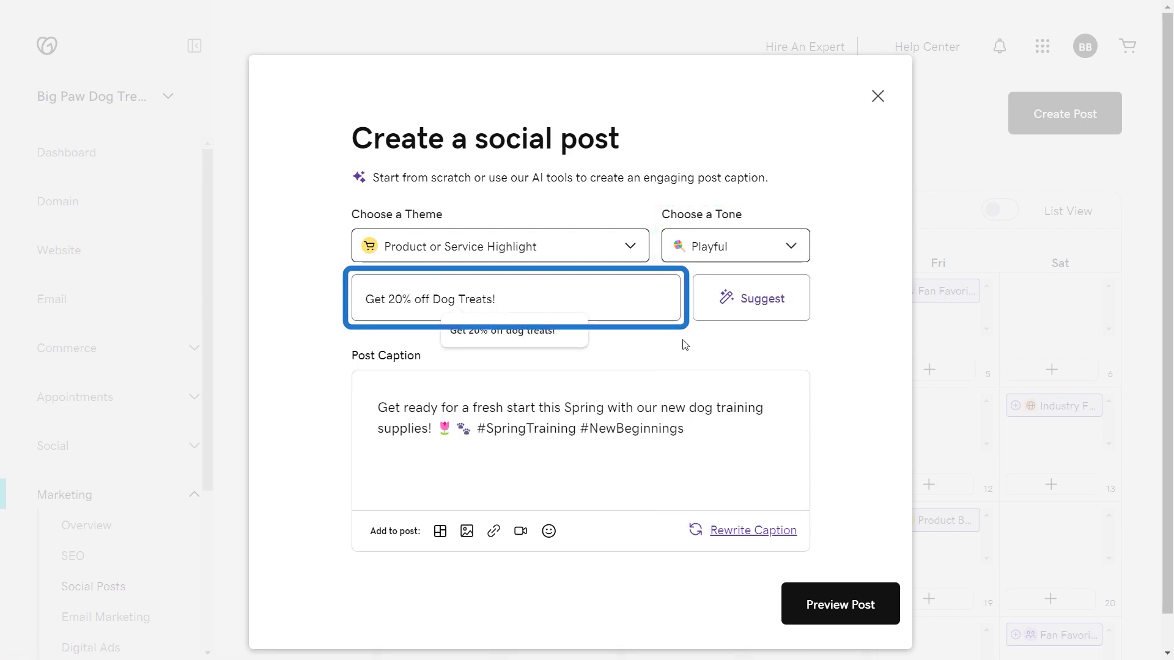
left_click(753, 312)
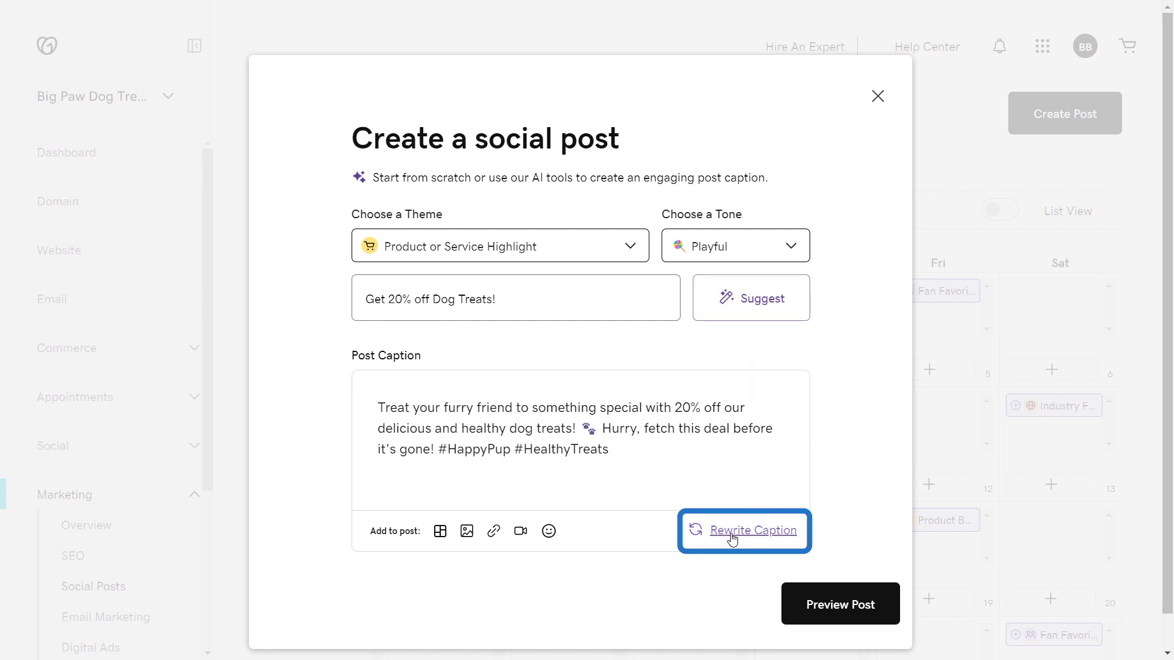
left_click(733, 534)
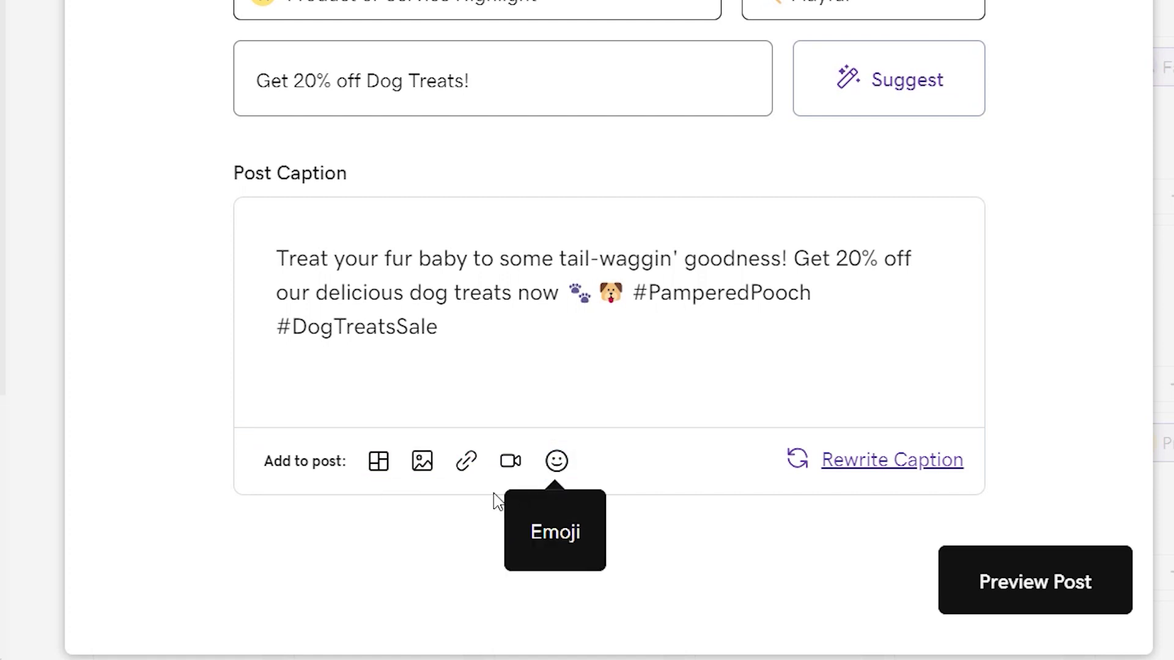
Step: Open the image library to add a picture to the dog treats post
left_click(422, 461)
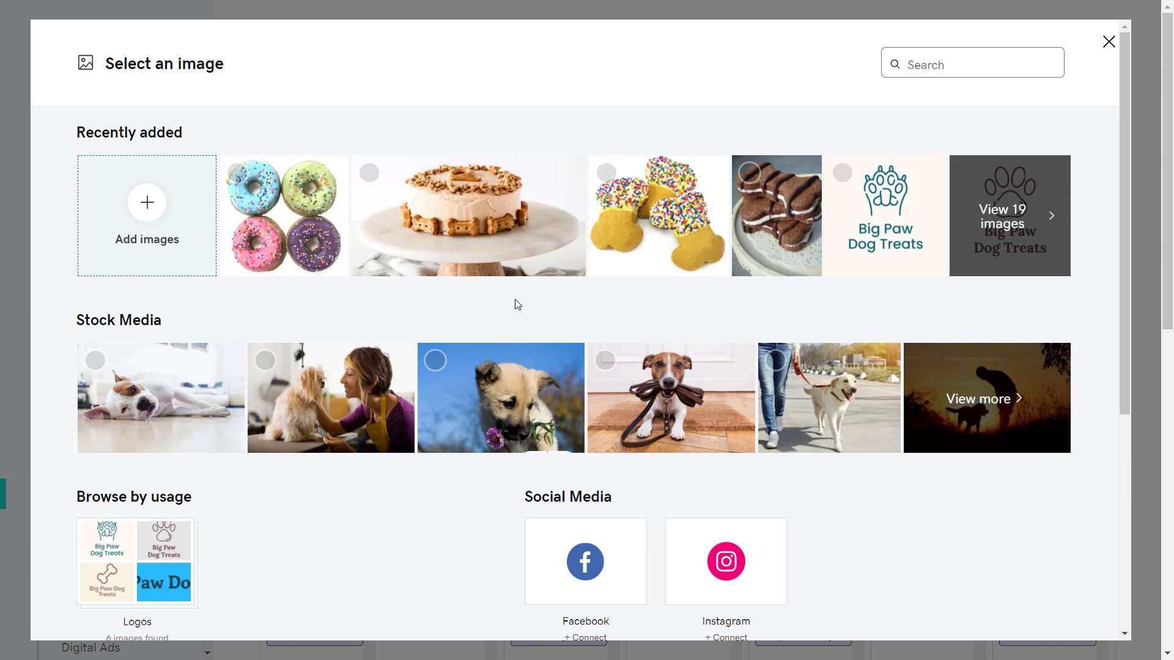
Step: Insert the sprinkled dog-bone treats photo into the post
left_click(629, 221)
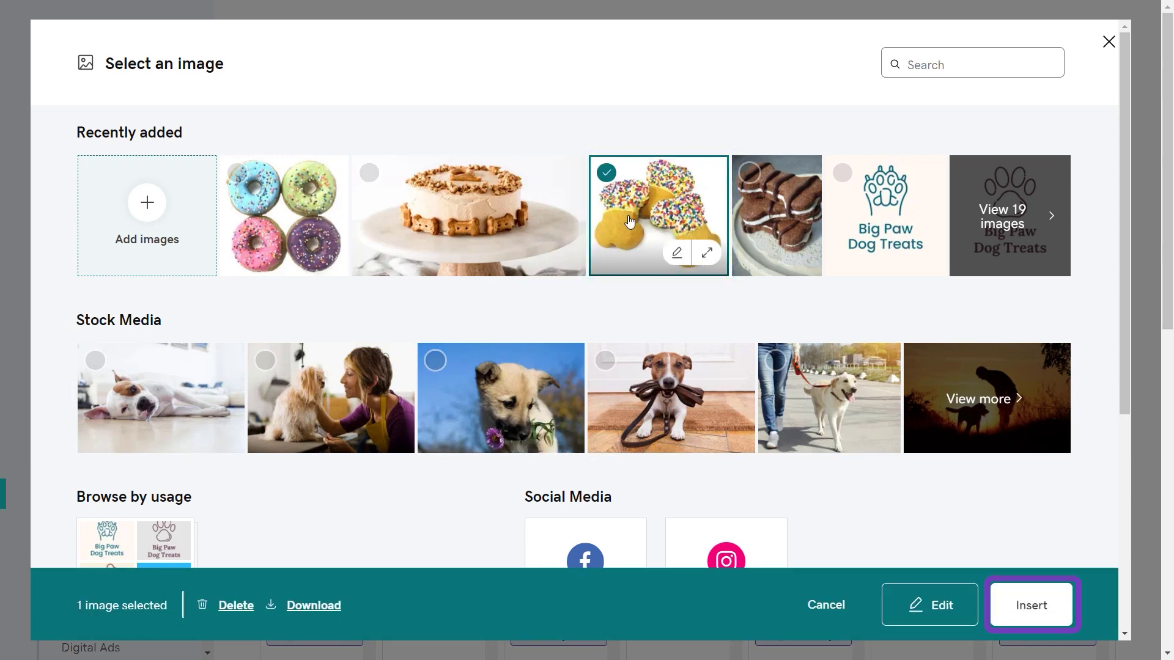
left_click(1017, 605)
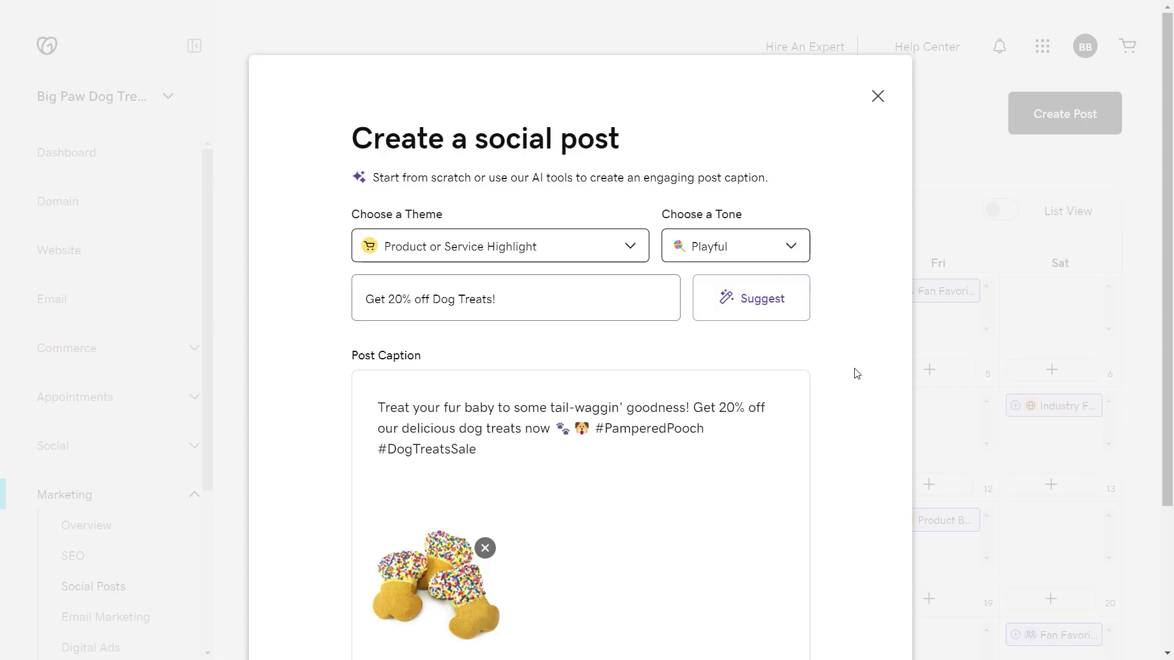
scroll(855, 373, "down", 3)
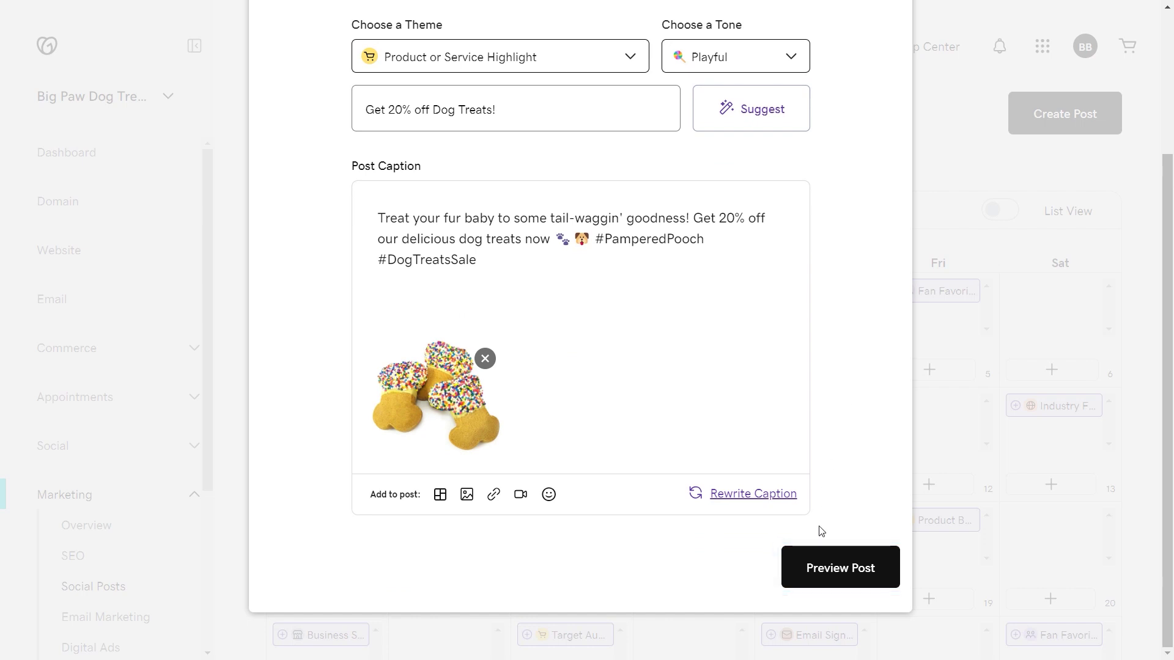
Step: Preview the post across platforms and start connecting the Facebook account
left_click(830, 561)
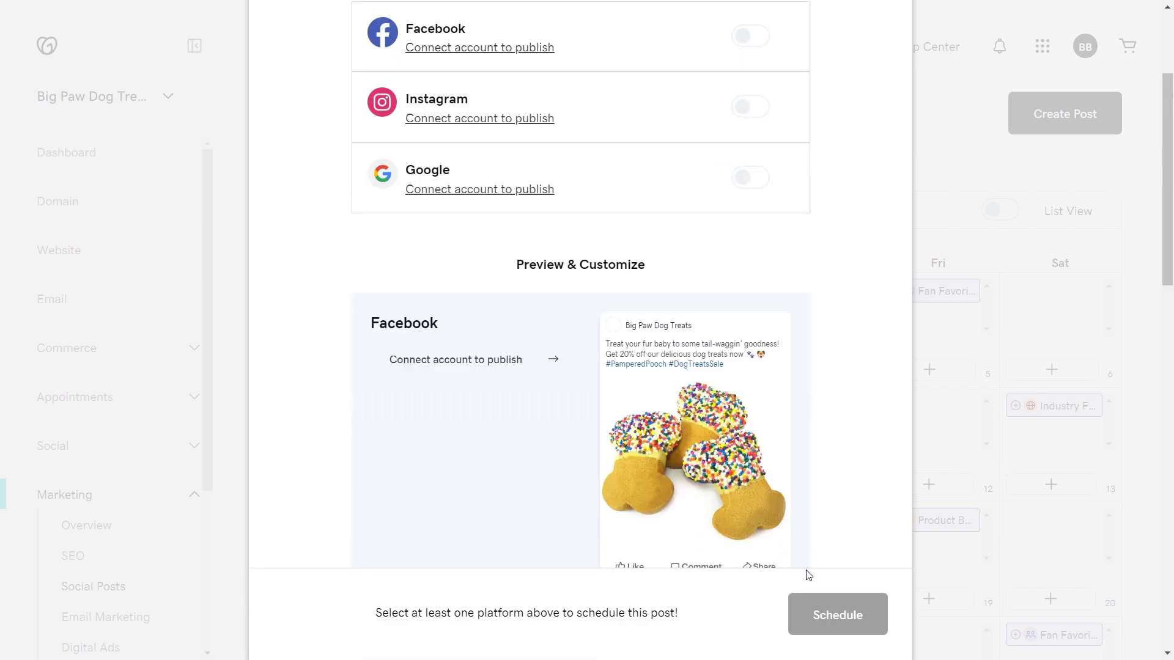
scroll(842, 489, "down", 4)
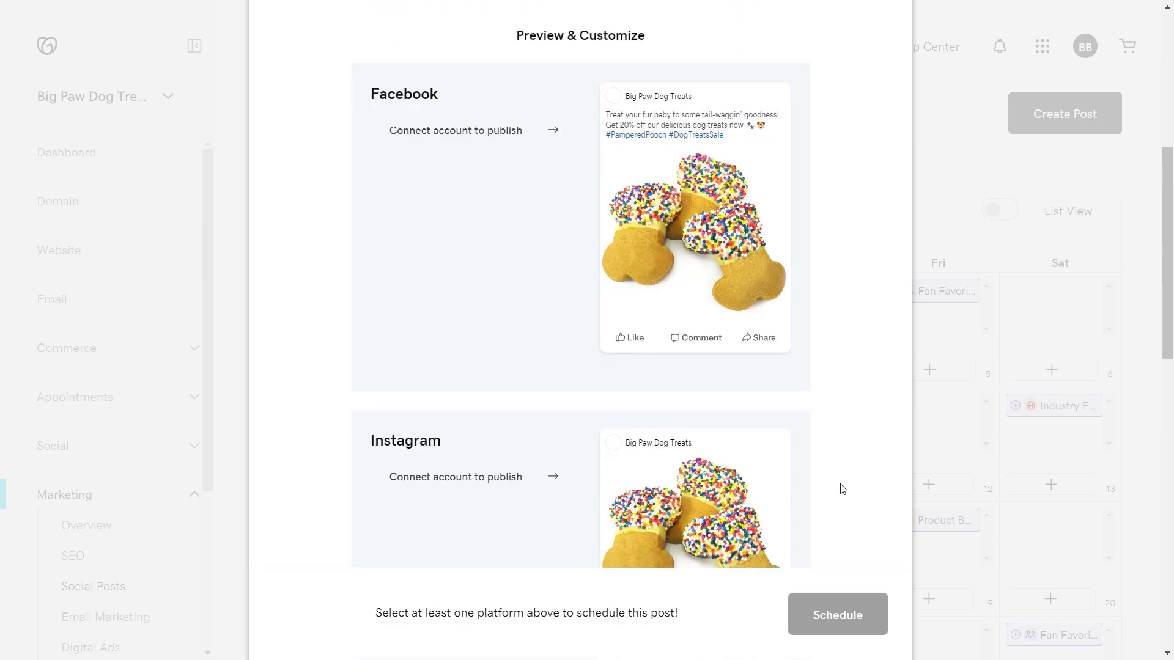
scroll(843, 489, "down", 3)
scroll(842, 489, "down", 3)
scroll(843, 489, "down", 3)
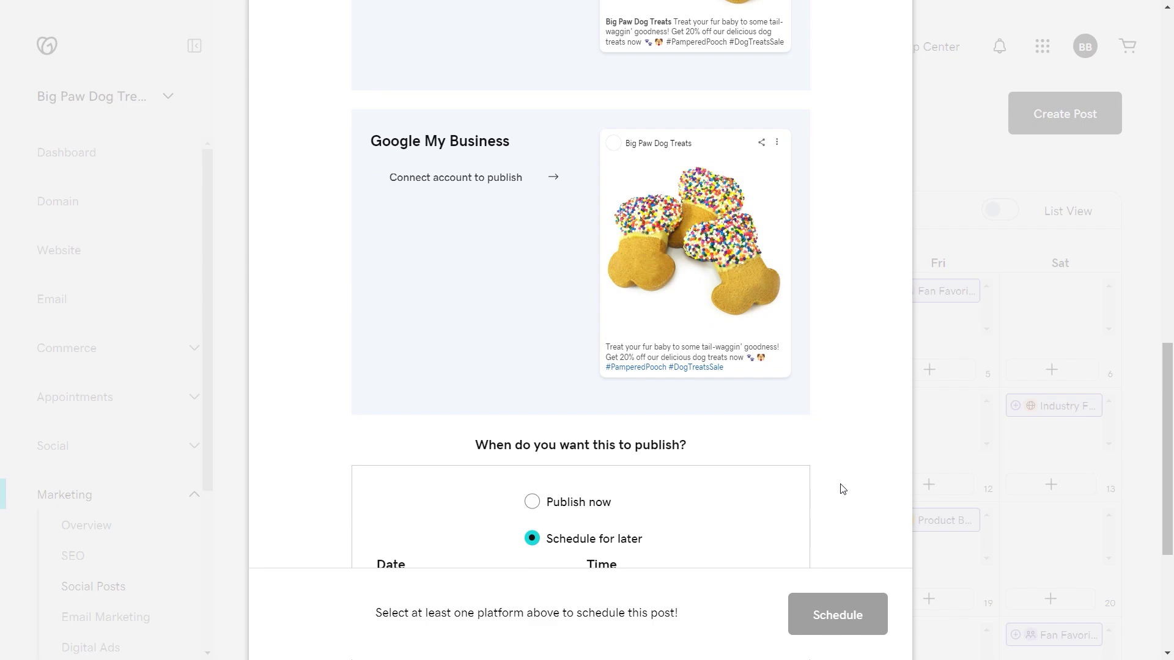
scroll(843, 489, "up", 3)
scroll(843, 490, "up", 3)
left_click(456, 283)
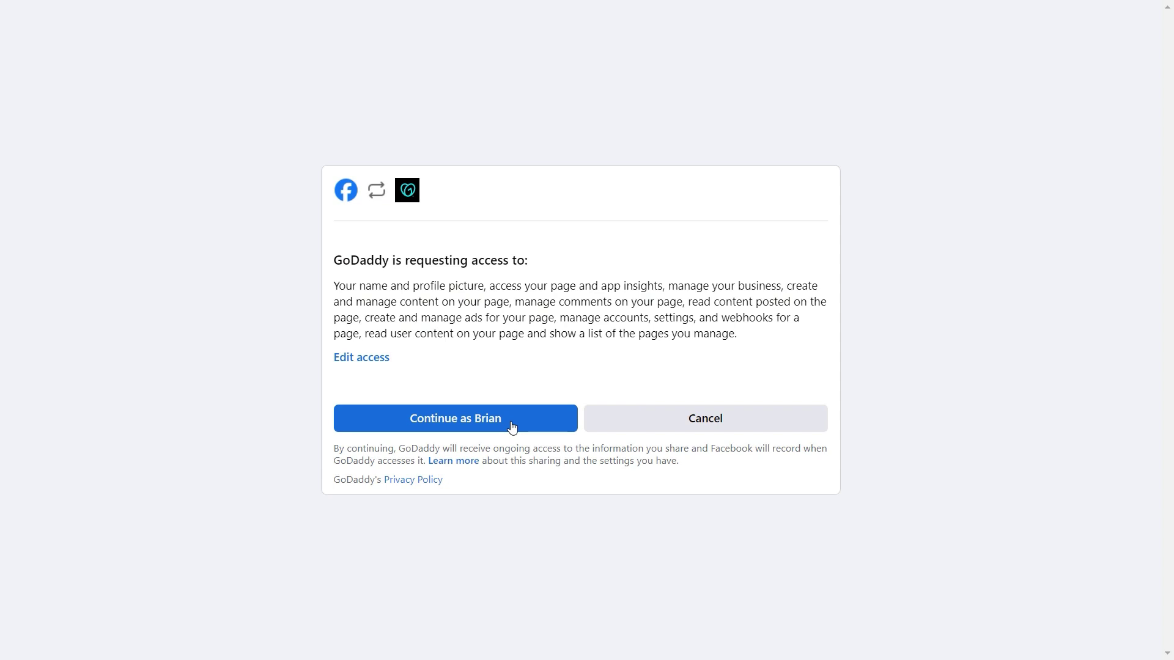
Step: Continue as the account holder to grant GoDaddy access to Facebook
key("Tab")
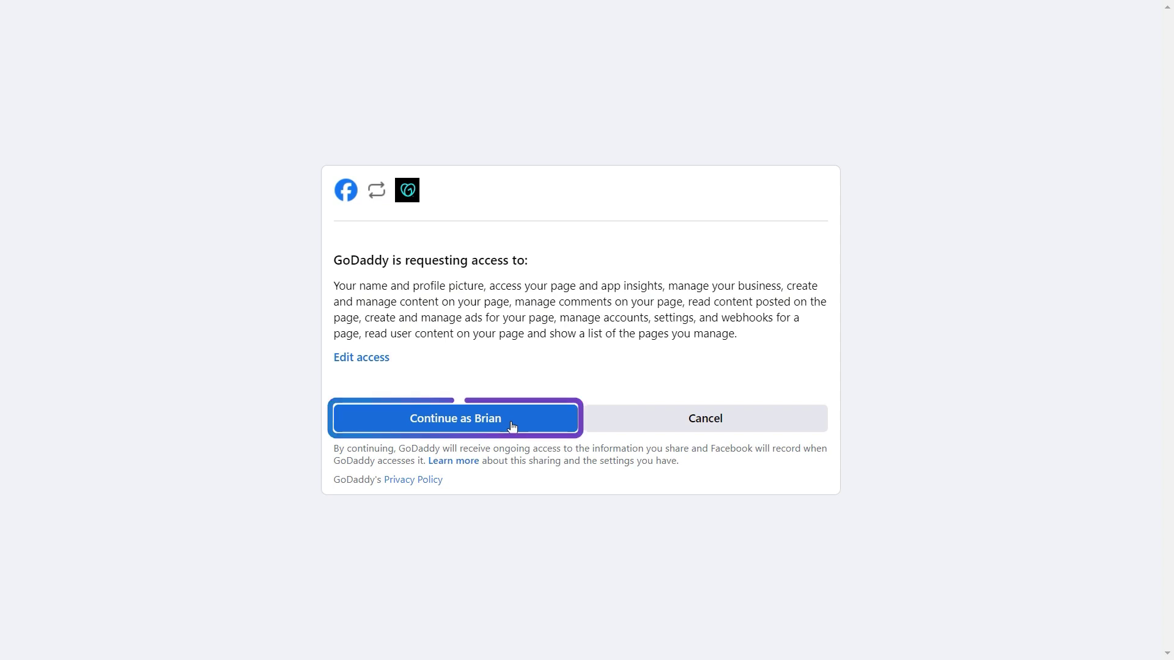
key("shift+Tab")
left_click(513, 426)
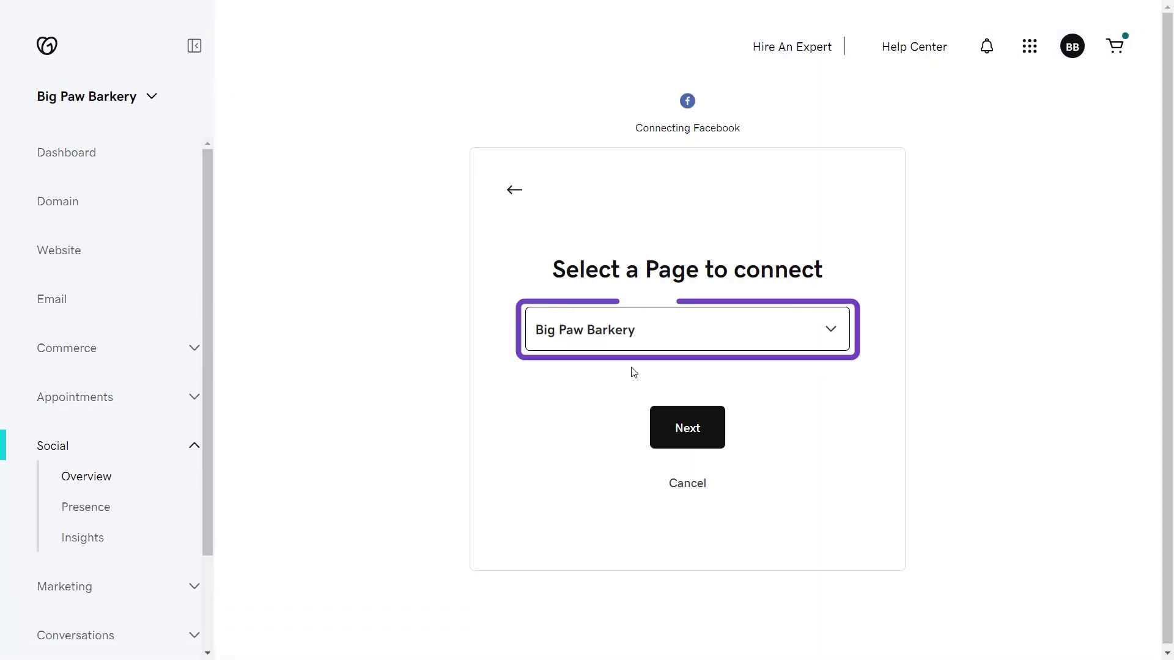
Step: Confirm Big Paw Barkery as the connected Facebook page with Next
left_click(704, 448)
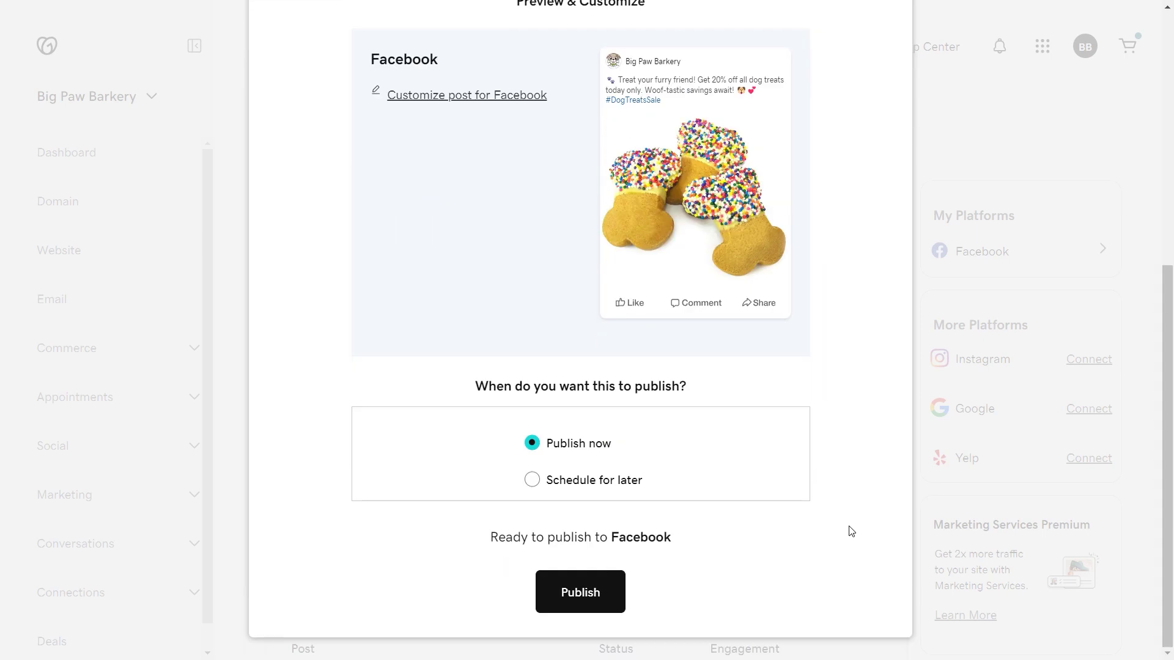
Step: Try Schedule for later, return to Publish now, and publish the post to Facebook
left_click(533, 480)
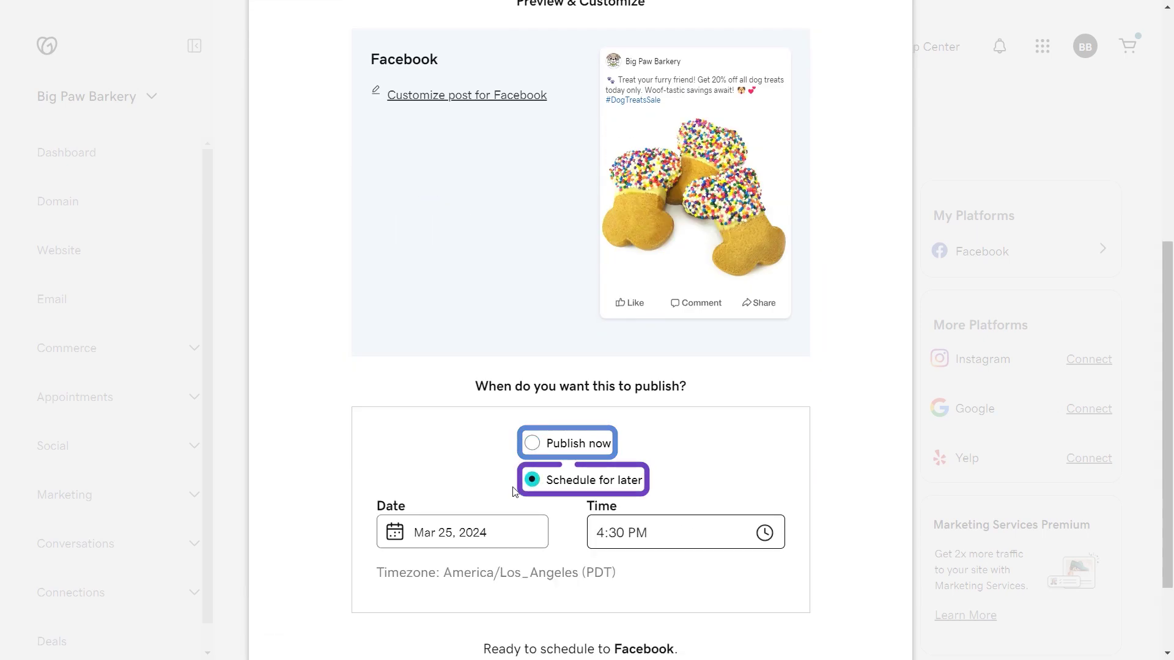
left_click(337, 498)
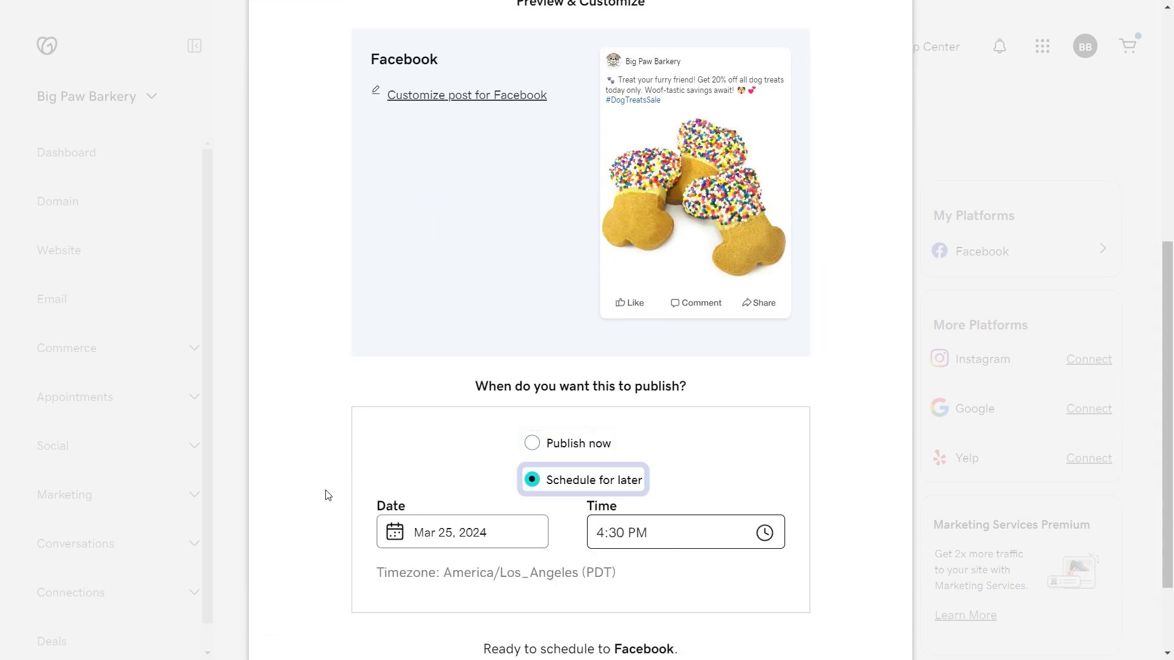
left_click(532, 445)
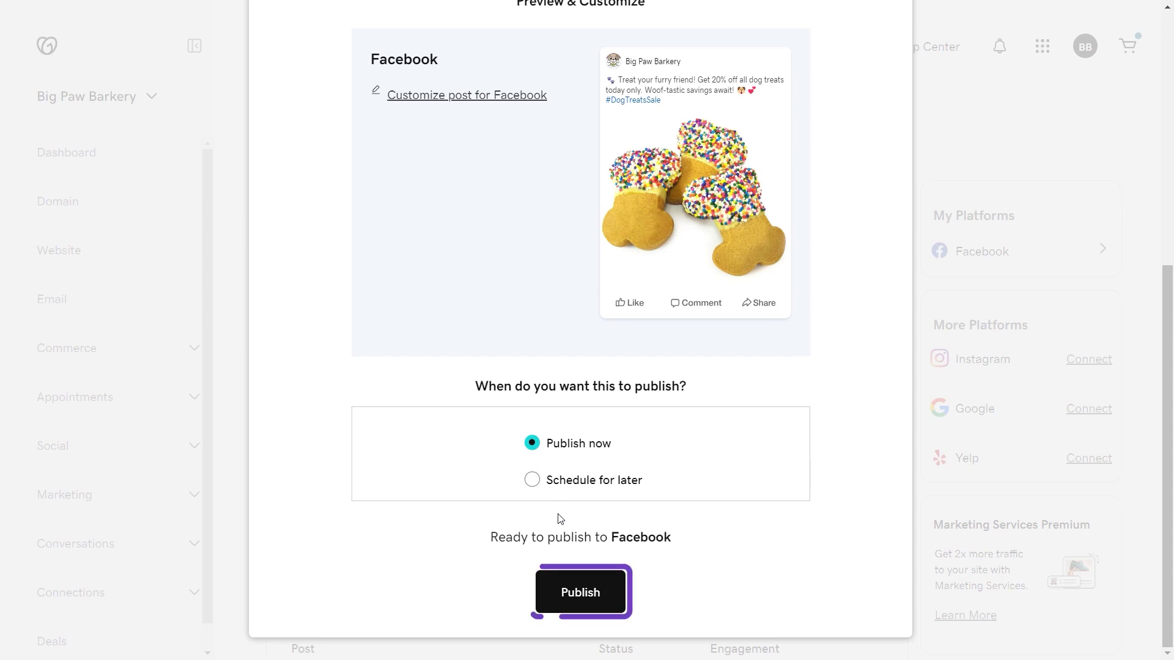
left_click(570, 592)
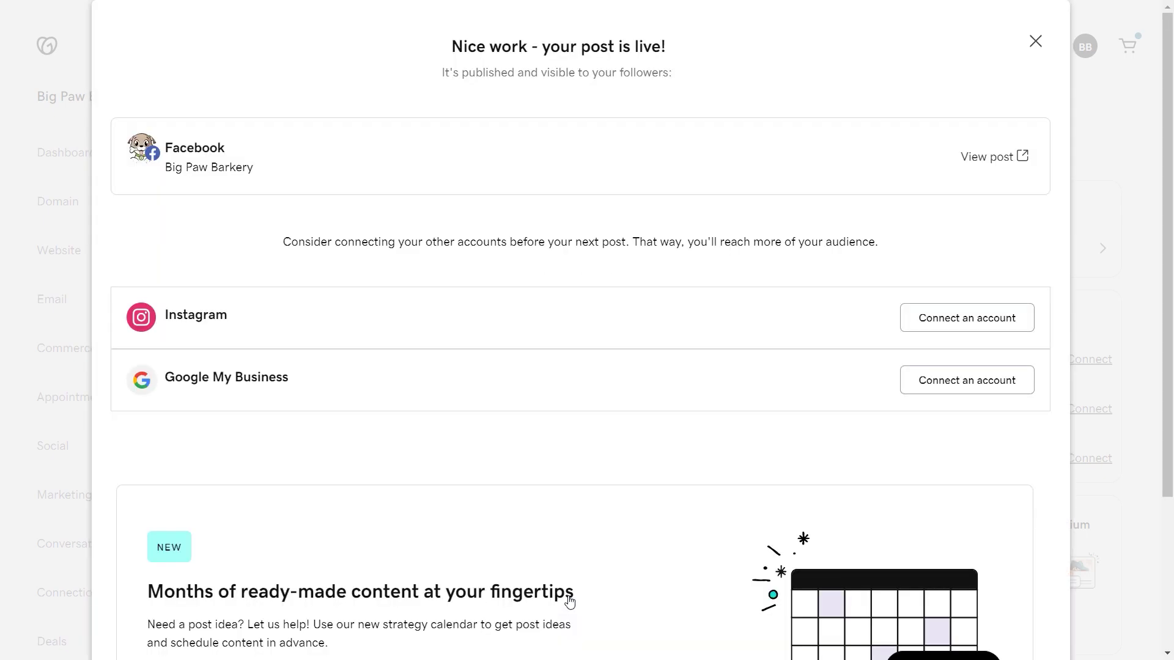
Step: View the live dog treats post on Facebook from the confirmation dialog
left_click(995, 157)
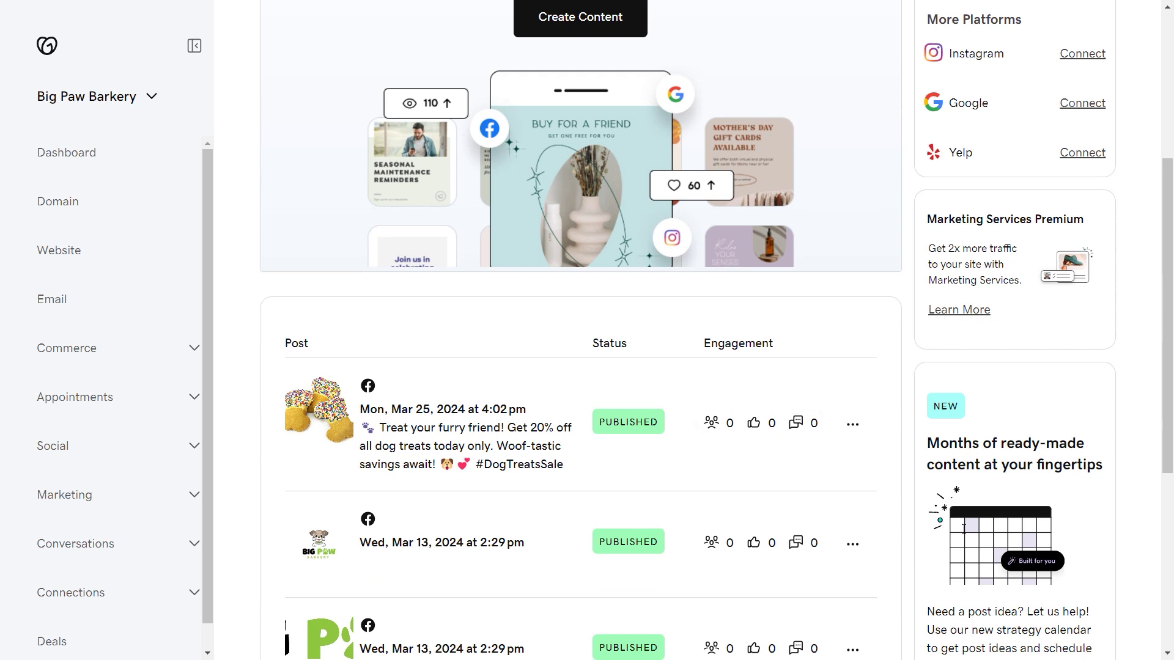
Step: Open the ... actions menu on the published dog treats post row
left_click(854, 425)
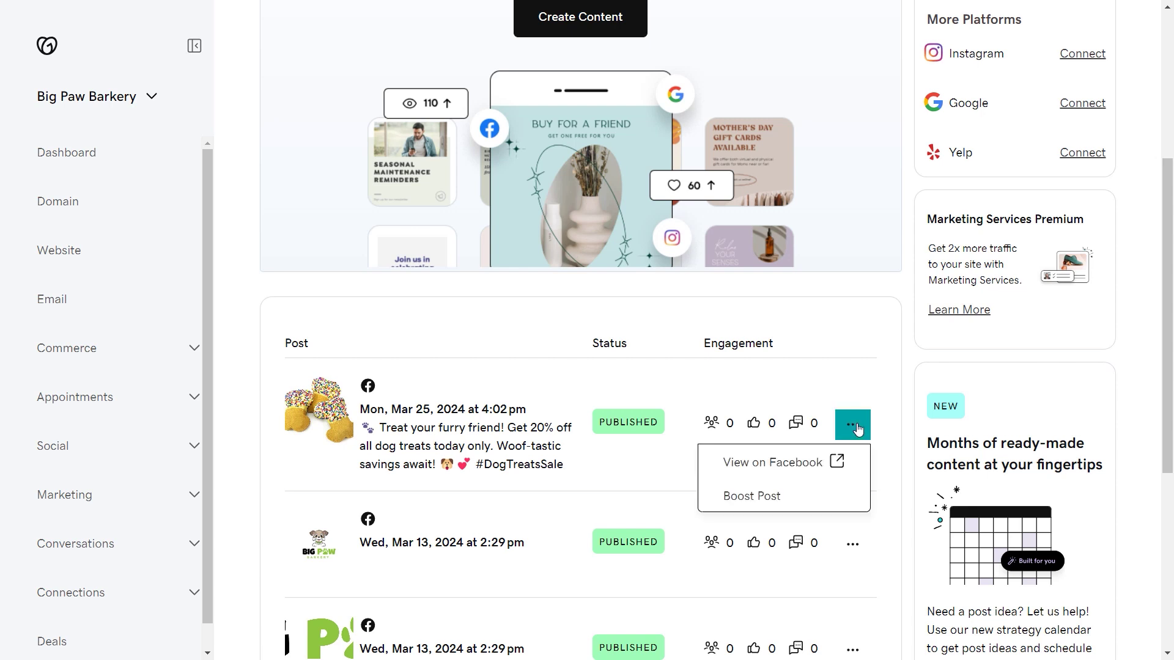